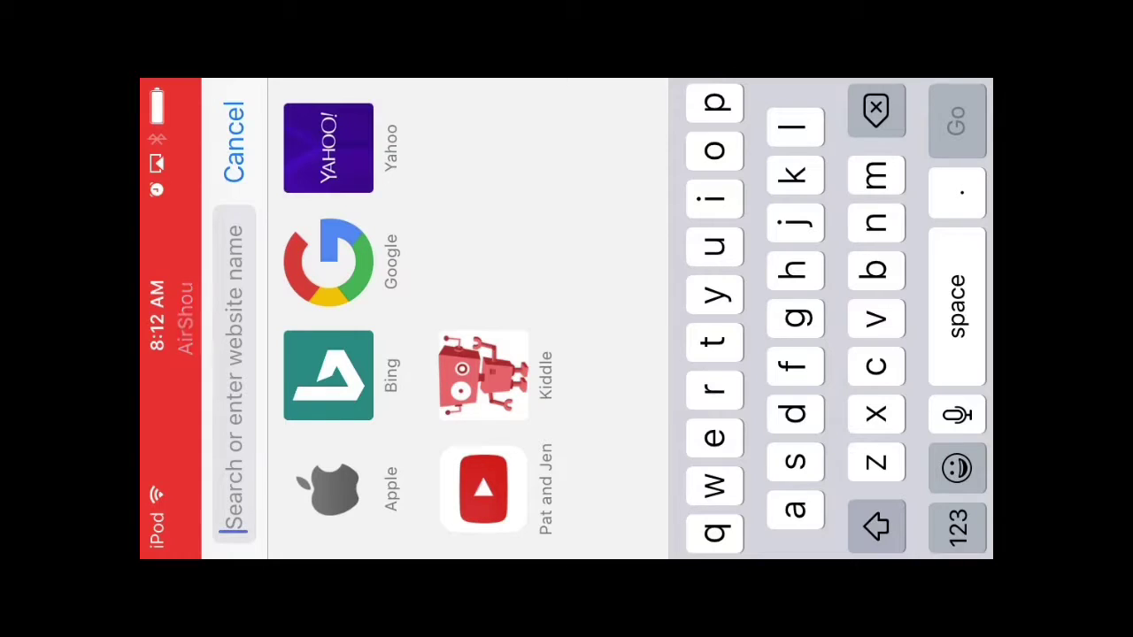
Search Google for 'airshou' from the Safari address bar.
text(a)
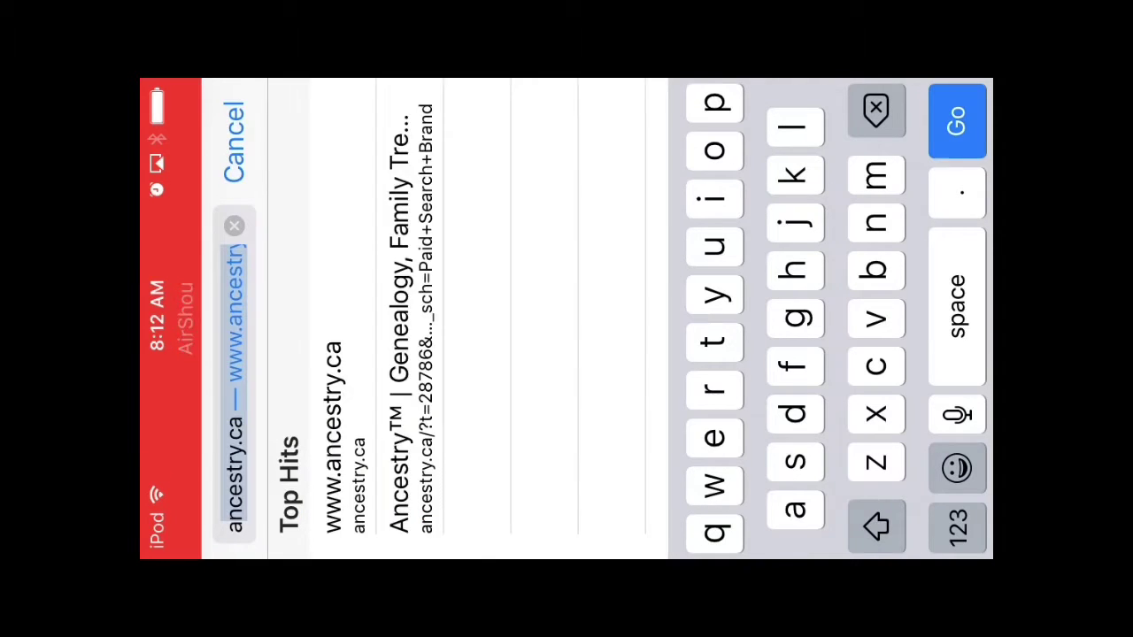
text(irs)
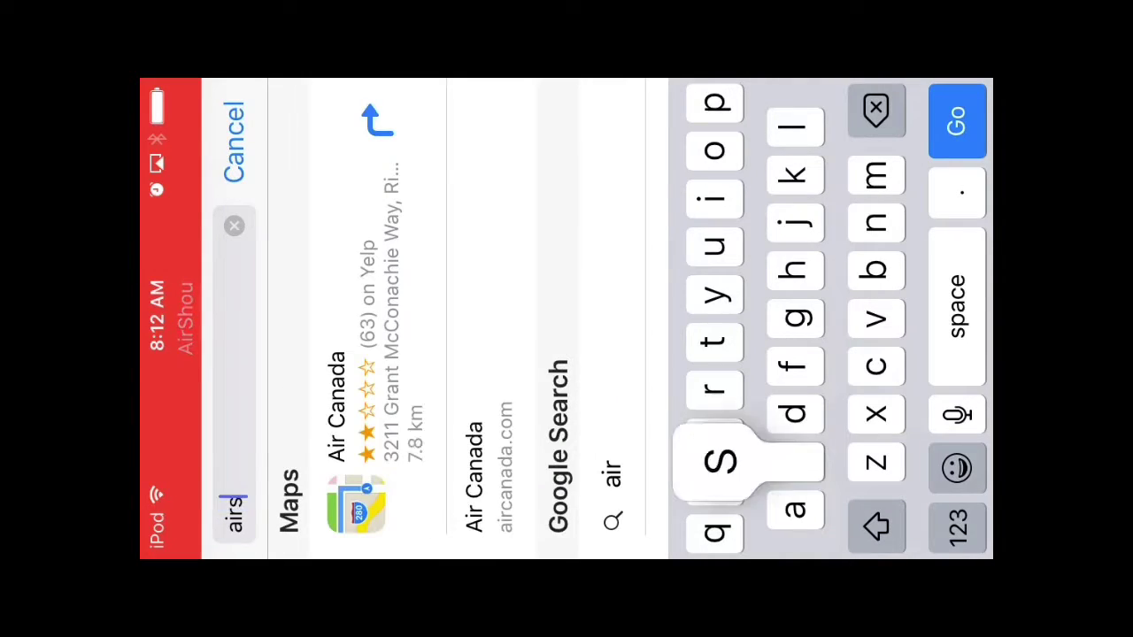
text(hou)
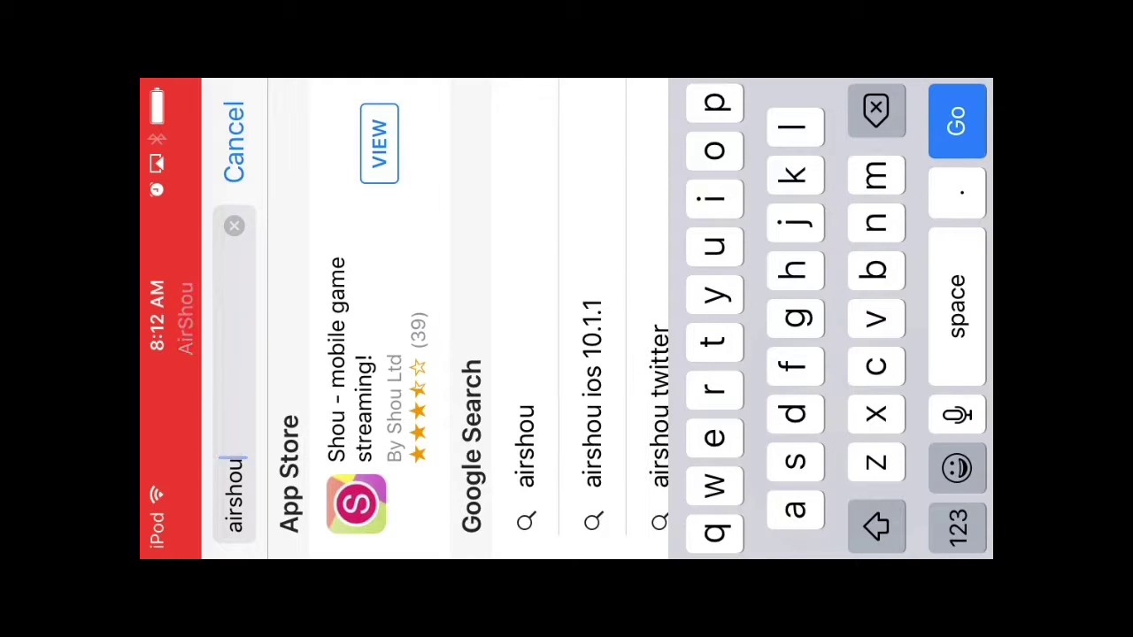
click(957, 121)
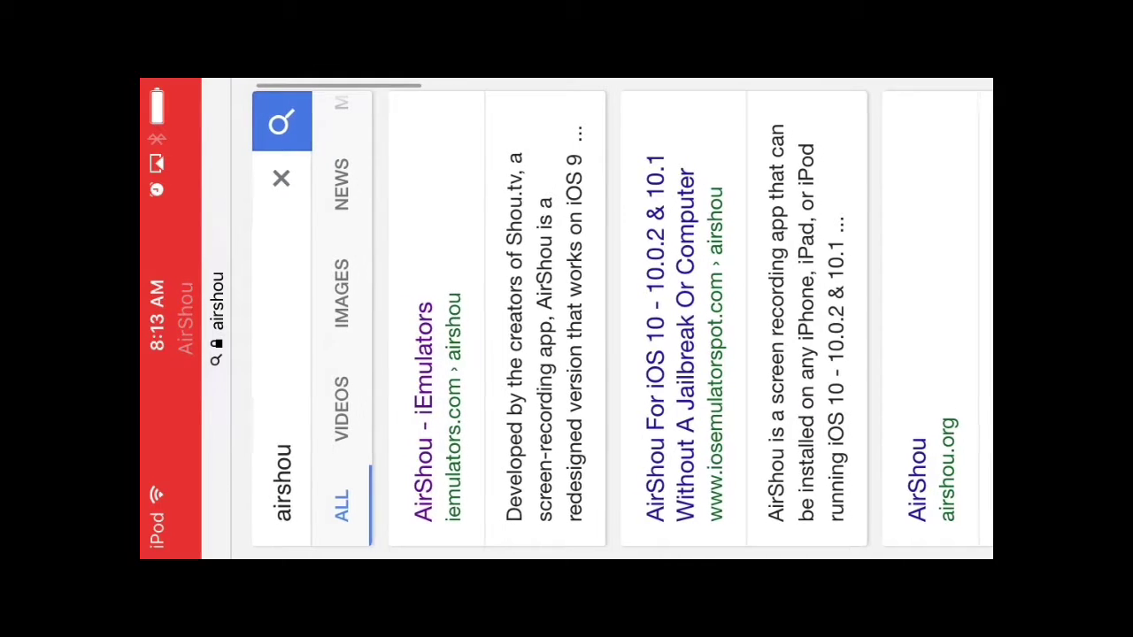
scroll(602, 318, up, 2)
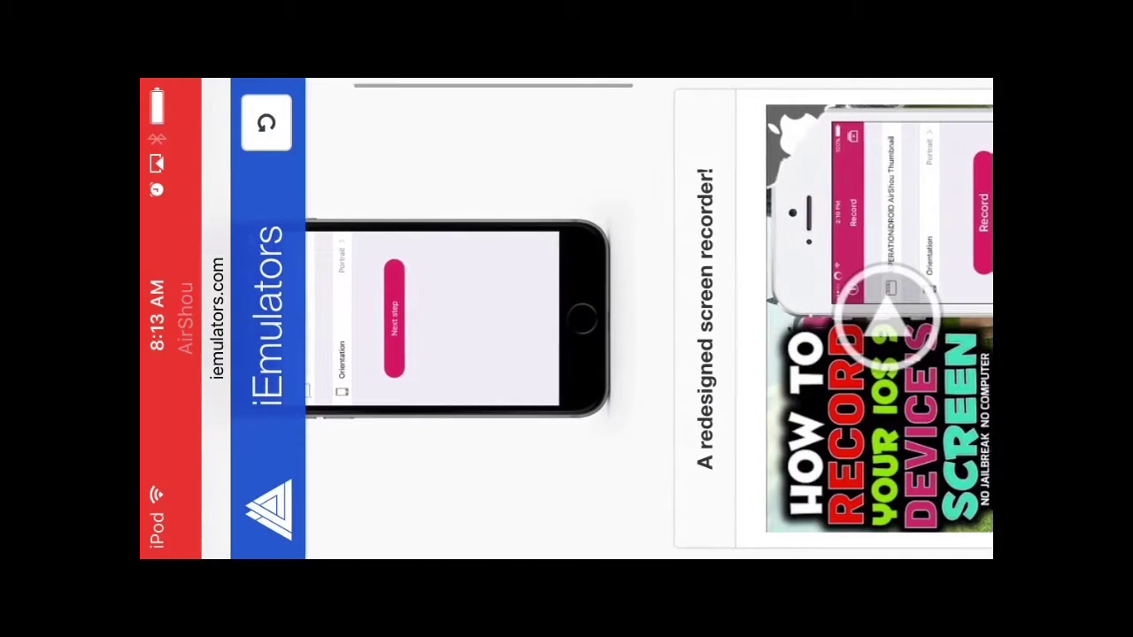
scroll(566, 319, down, 3)
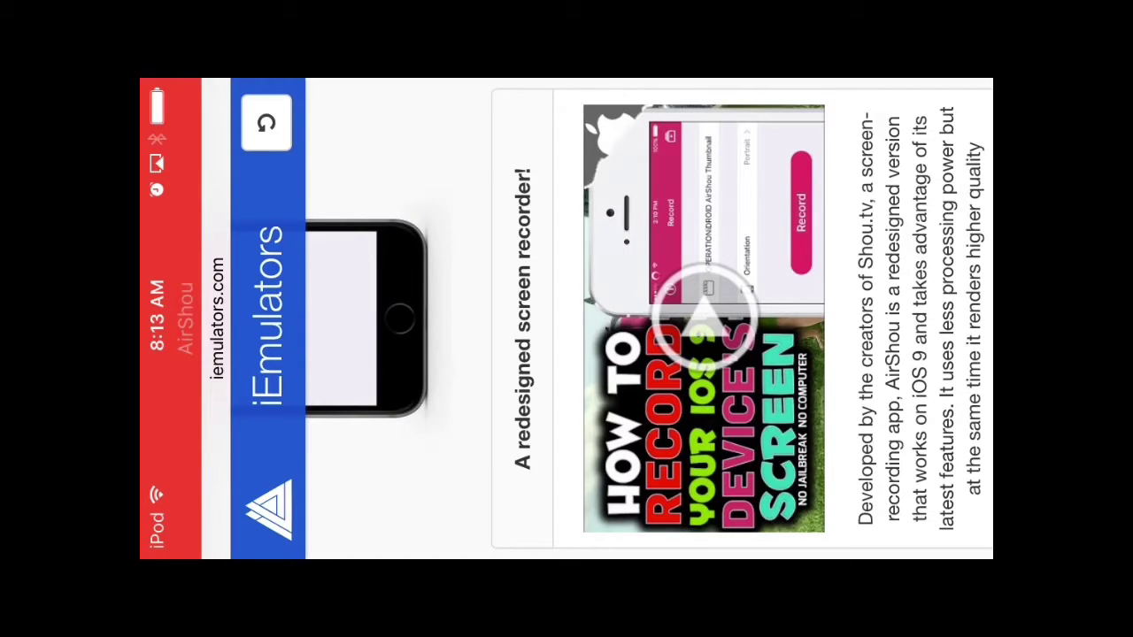
Scroll the iEmulators AirShou page down to the AirShou iOS 9 Screen Recorder listing.
scroll(655, 319, down, 2)
scroll(655, 319, down, 2)
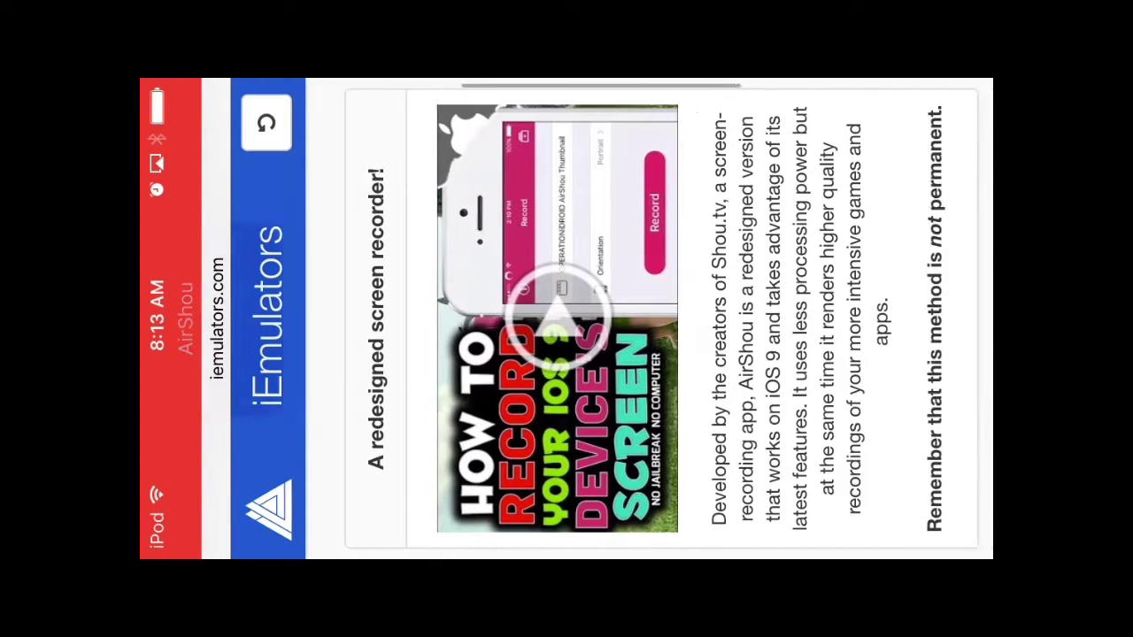
scroll(654, 319, down, 2)
scroll(655, 319, down, 2)
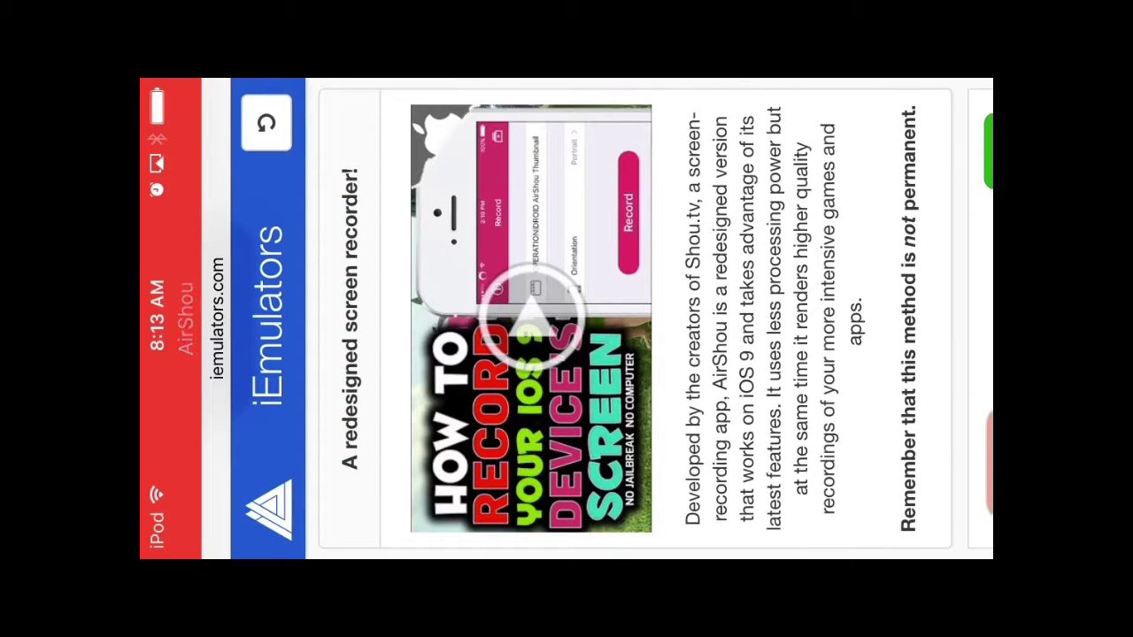
scroll(655, 319, down, 3)
scroll(655, 319, down, 2)
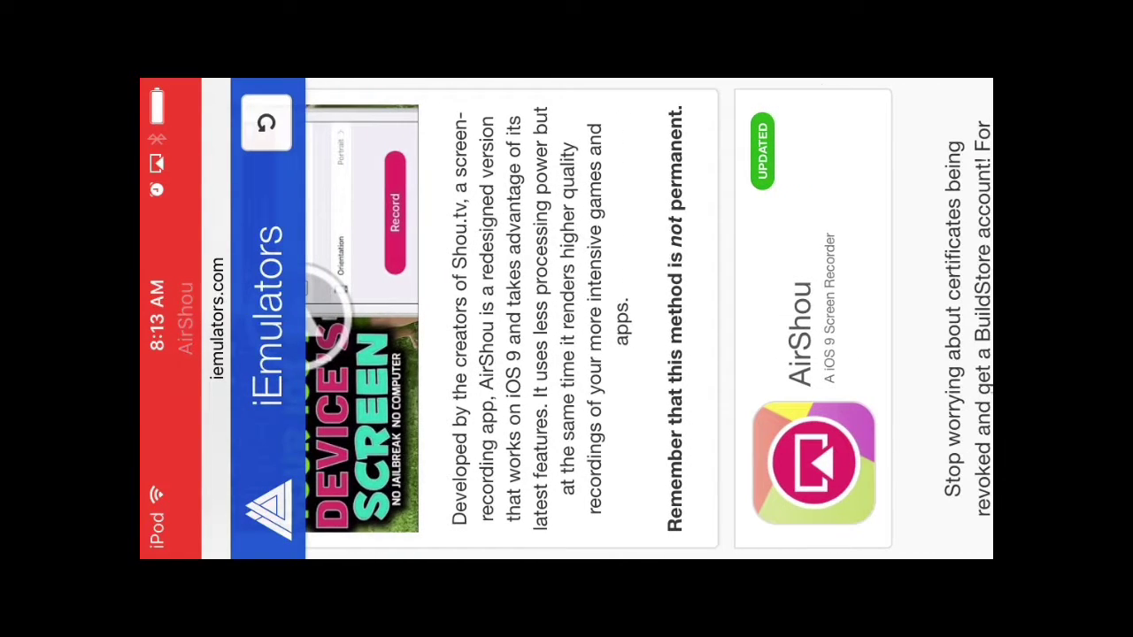
scroll(655, 318, up, 3)
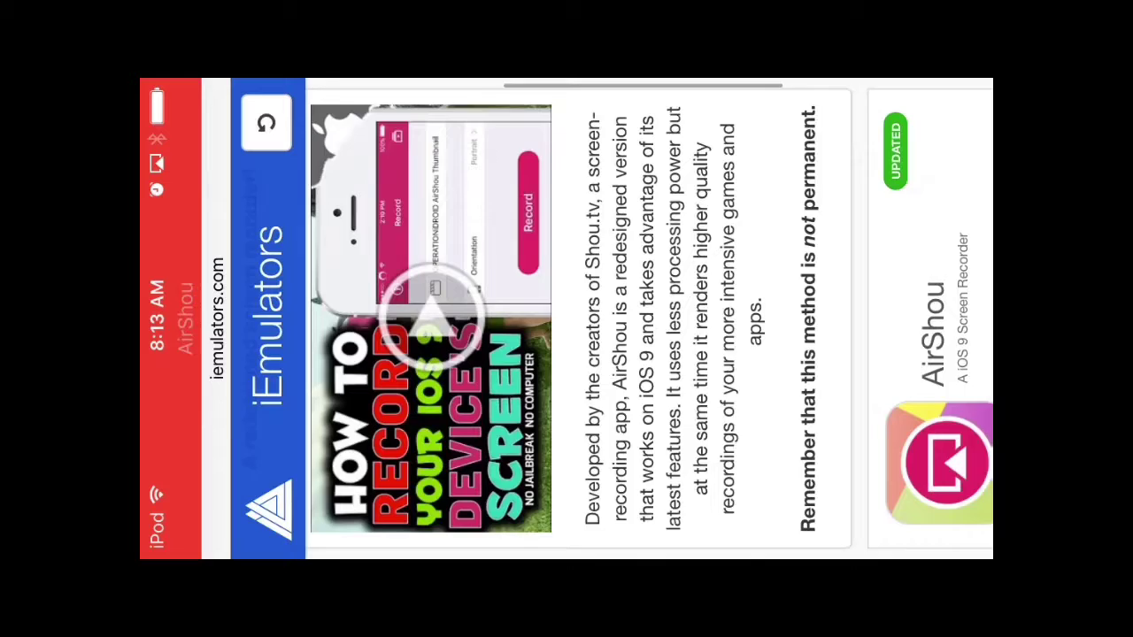
scroll(597, 318, down, 5)
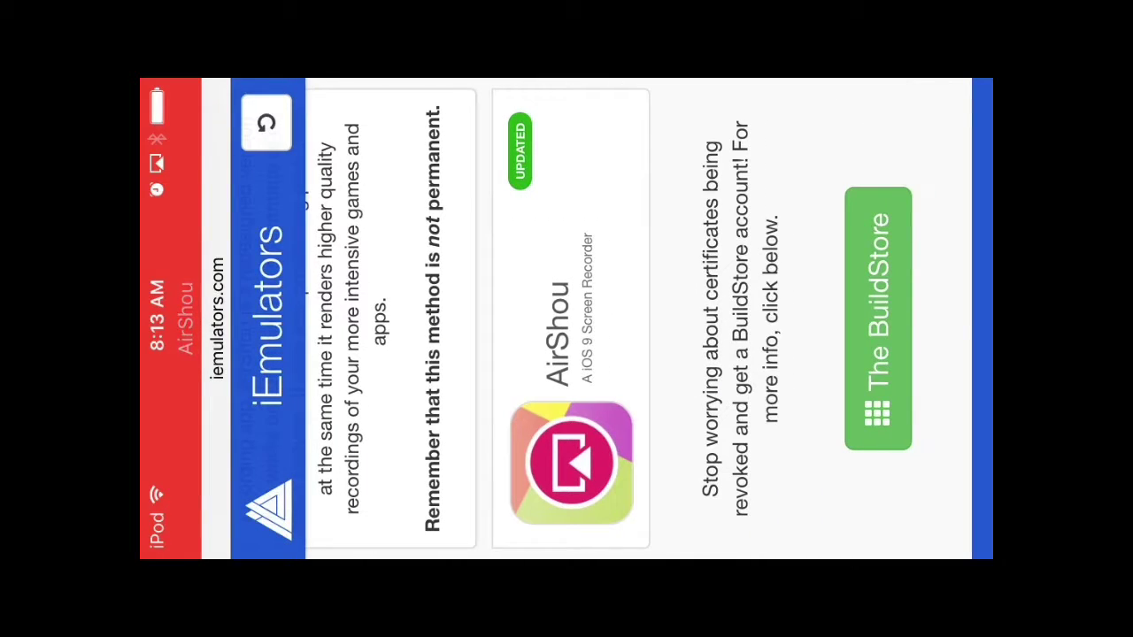
Install AirShou from iEmulators, confirming the subscribe popup and install alert, then return home.
click(571, 354)
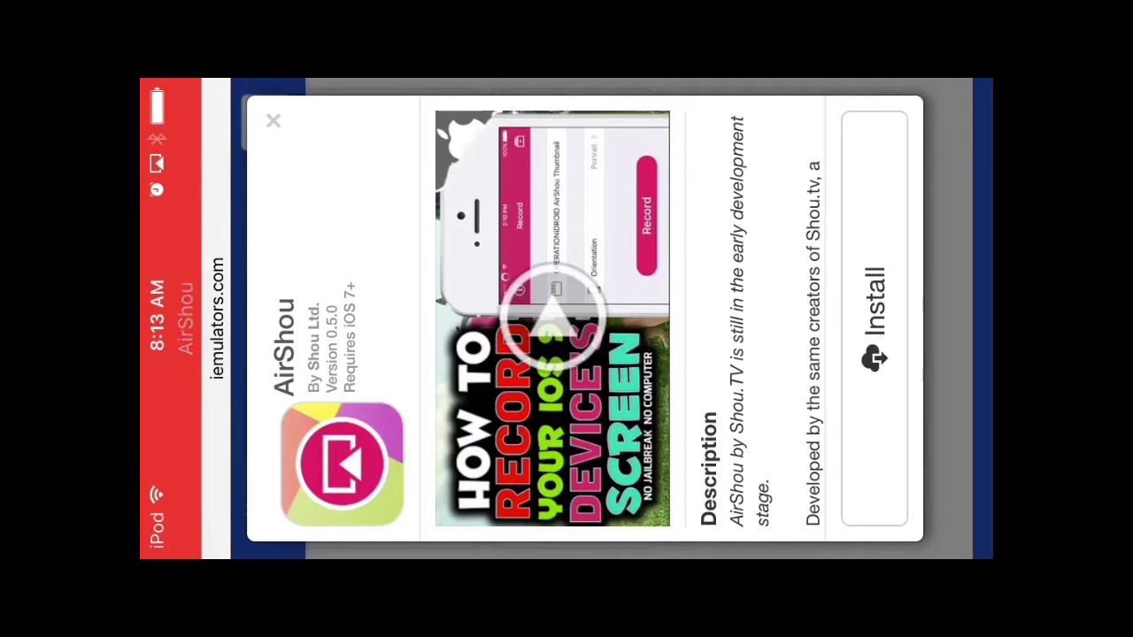
click(875, 319)
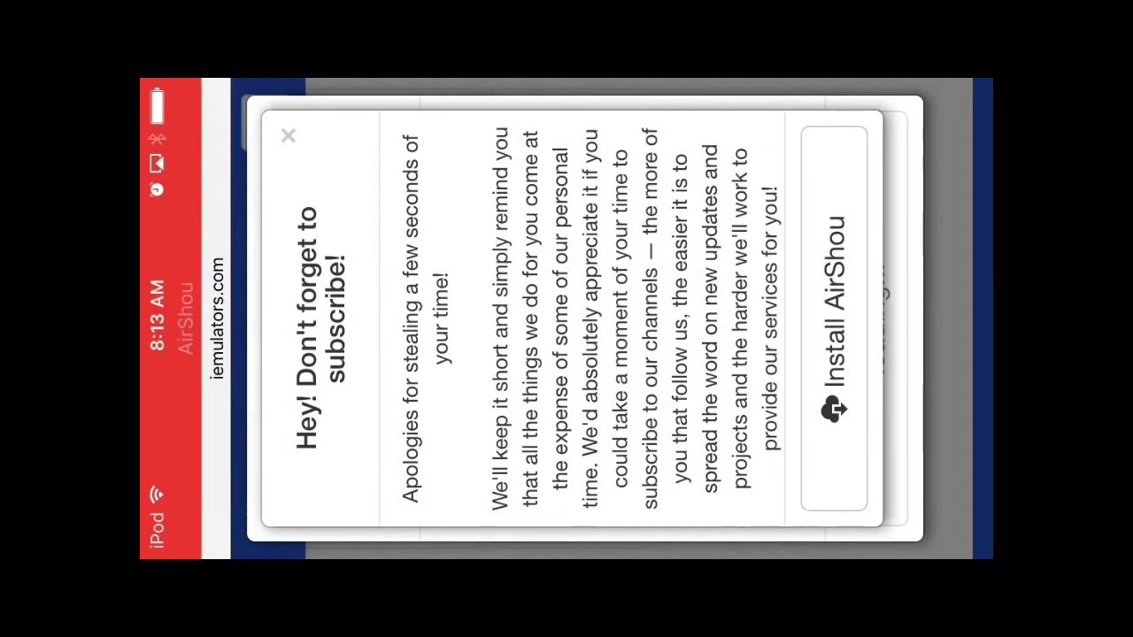
click(833, 319)
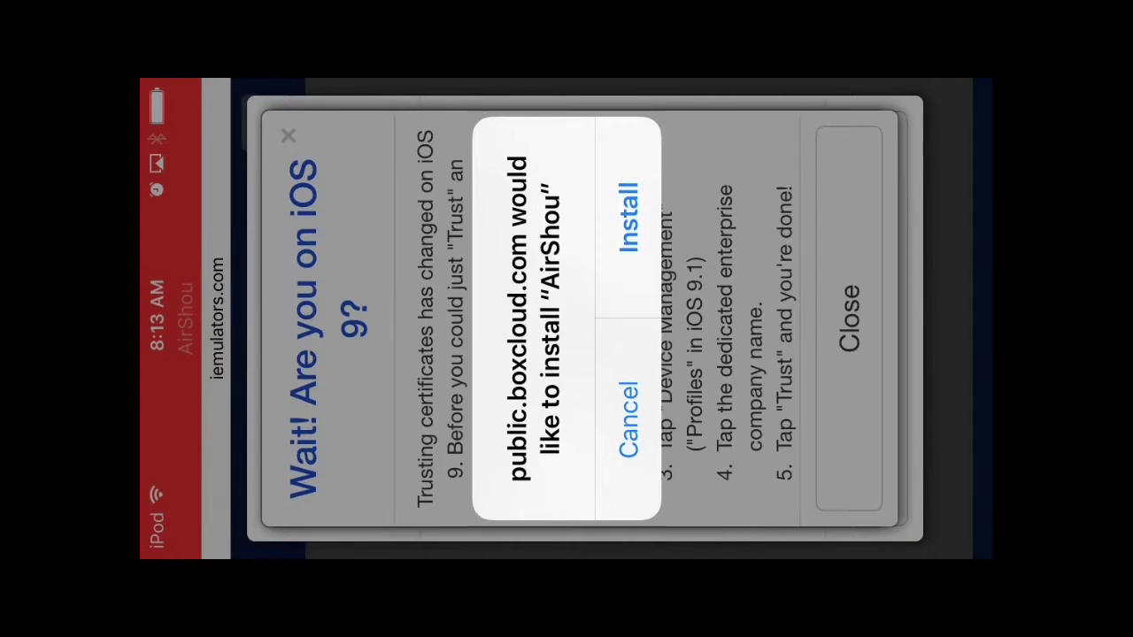
click(629, 418)
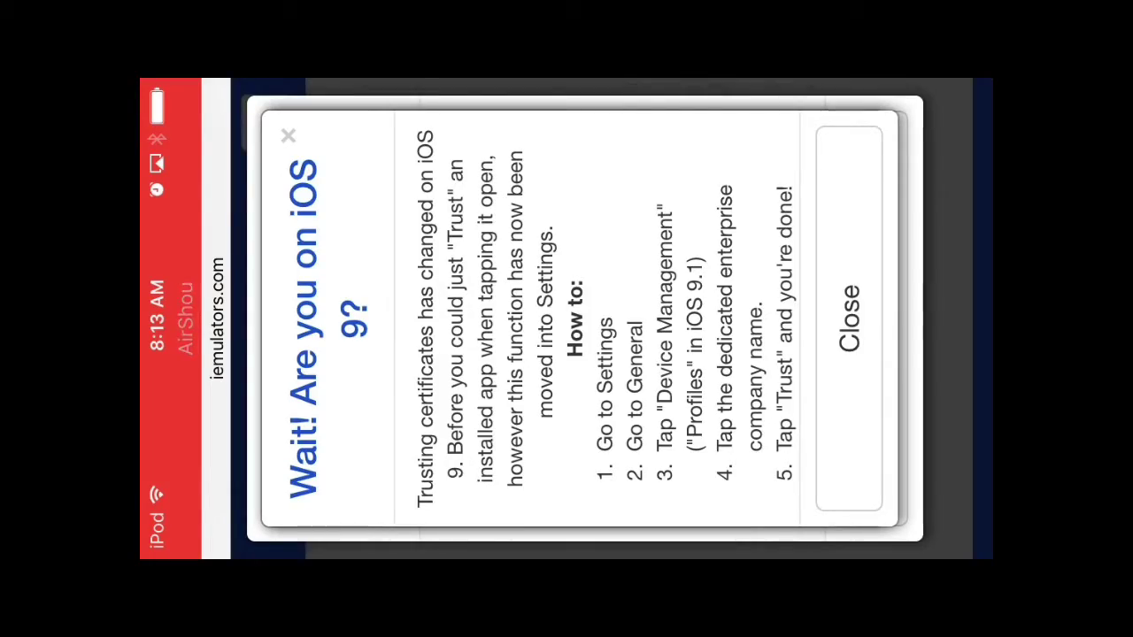
key(super)
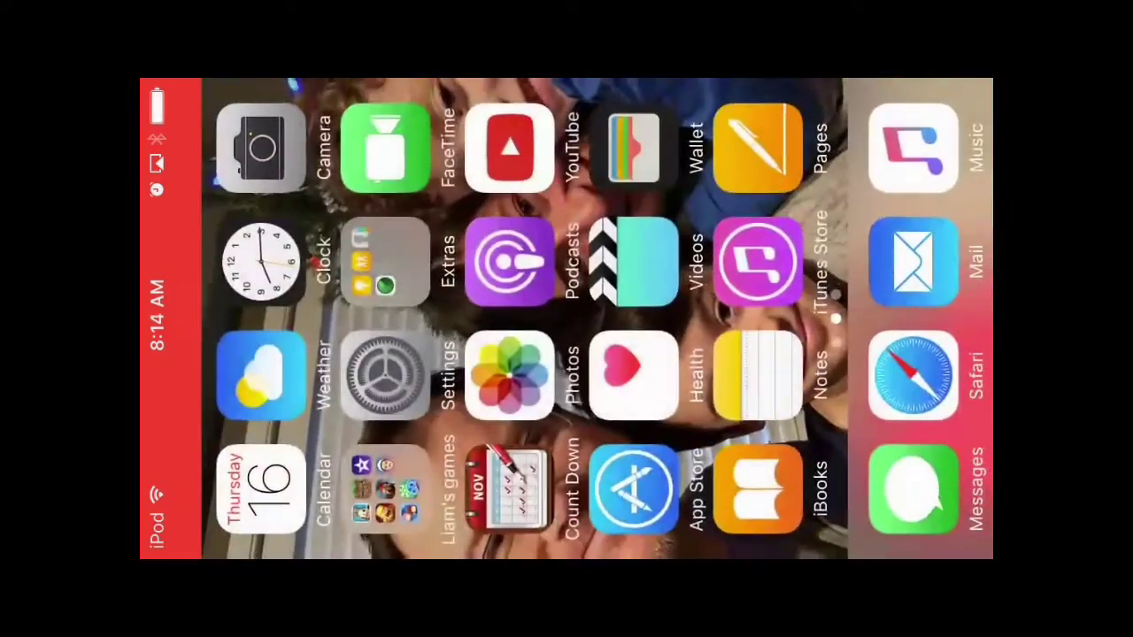
Scroll through the home screen pages looking for the AirShou icon.
scroll(567, 319, up, 5)
scroll(509, 319, down, 3)
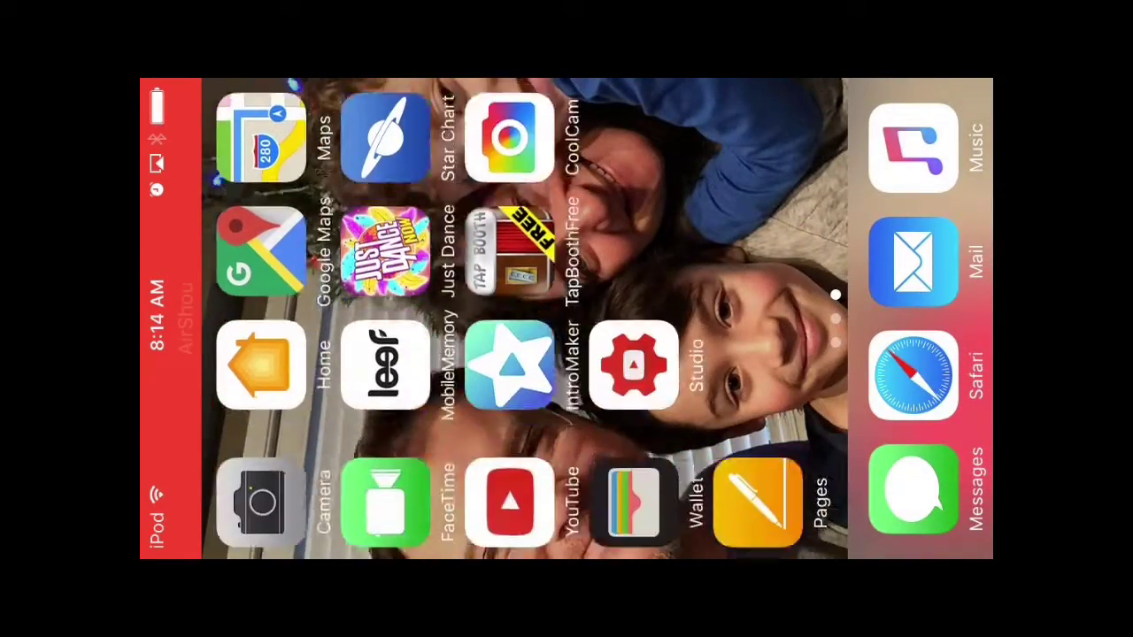
scroll(509, 319, down, 3)
scroll(508, 318, up, 5)
scroll(508, 319, down, 3)
scroll(519, 319, up, 2)
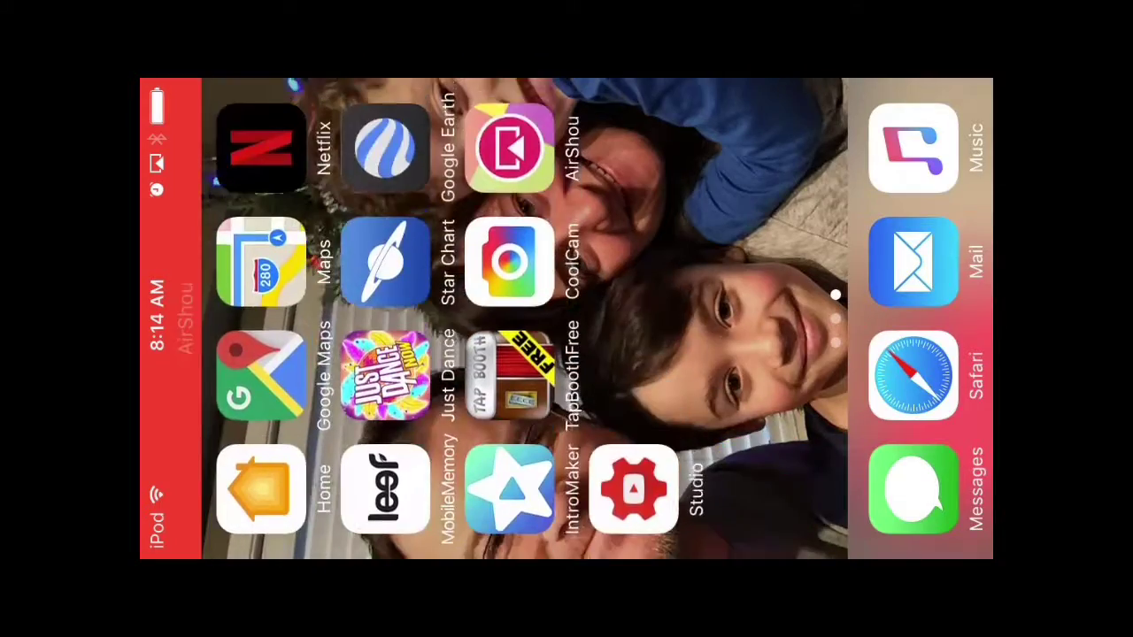
scroll(519, 318, down, 3)
scroll(519, 318, down, 5)
scroll(518, 319, up, 2)
scroll(525, 318, up, 2)
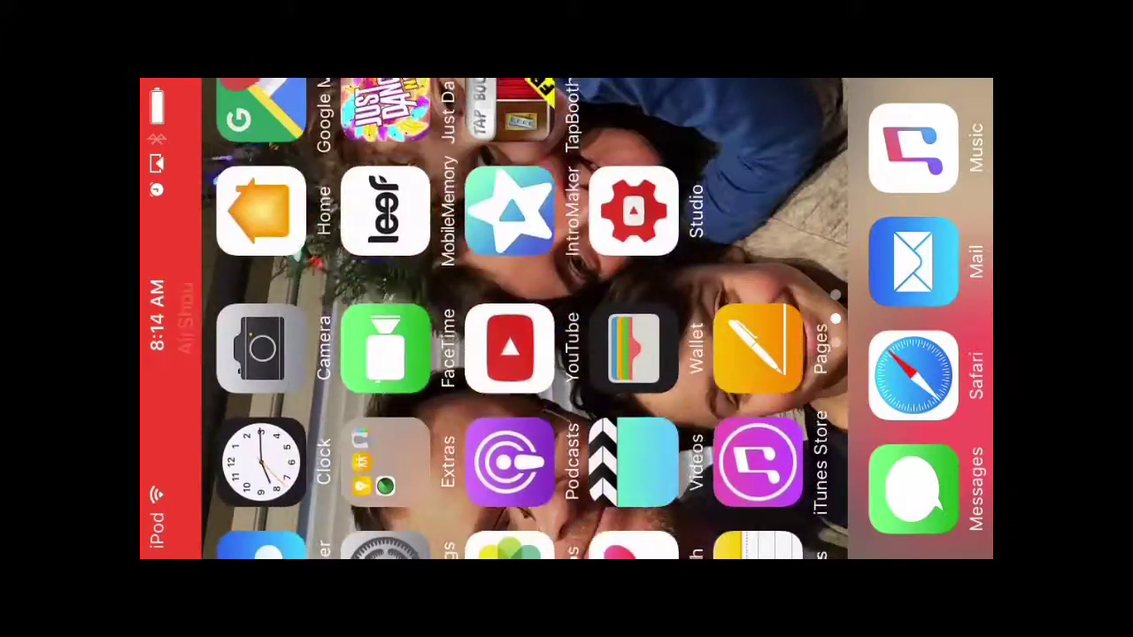
scroll(525, 318, up, 2)
scroll(524, 318, up, 1)
scroll(522, 318, down, 3)
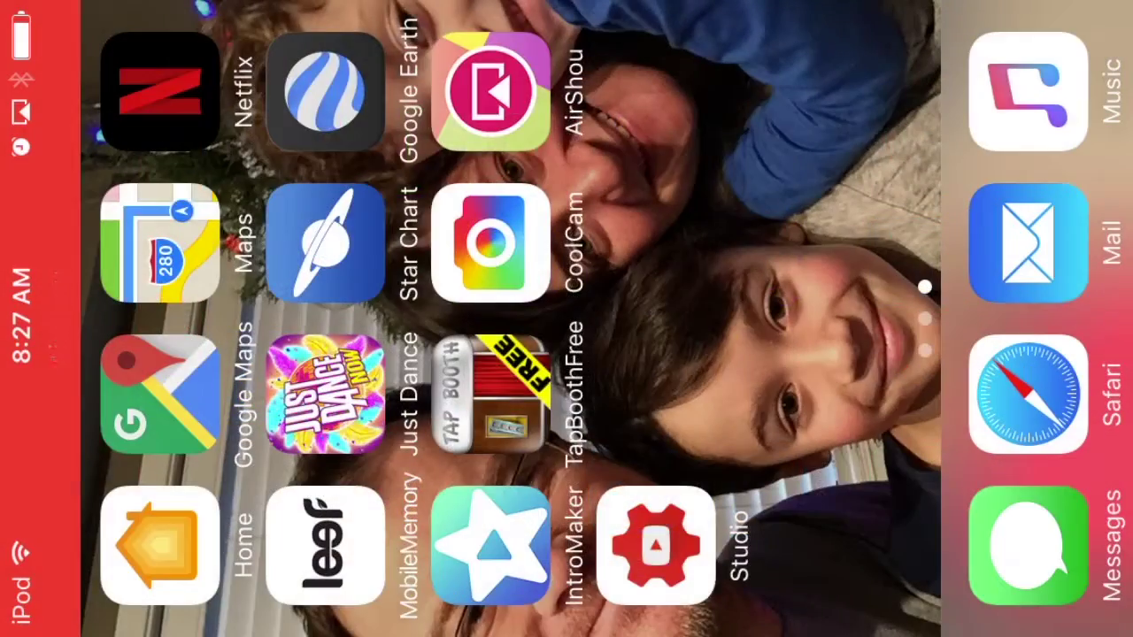
scroll(523, 319, down, 5)
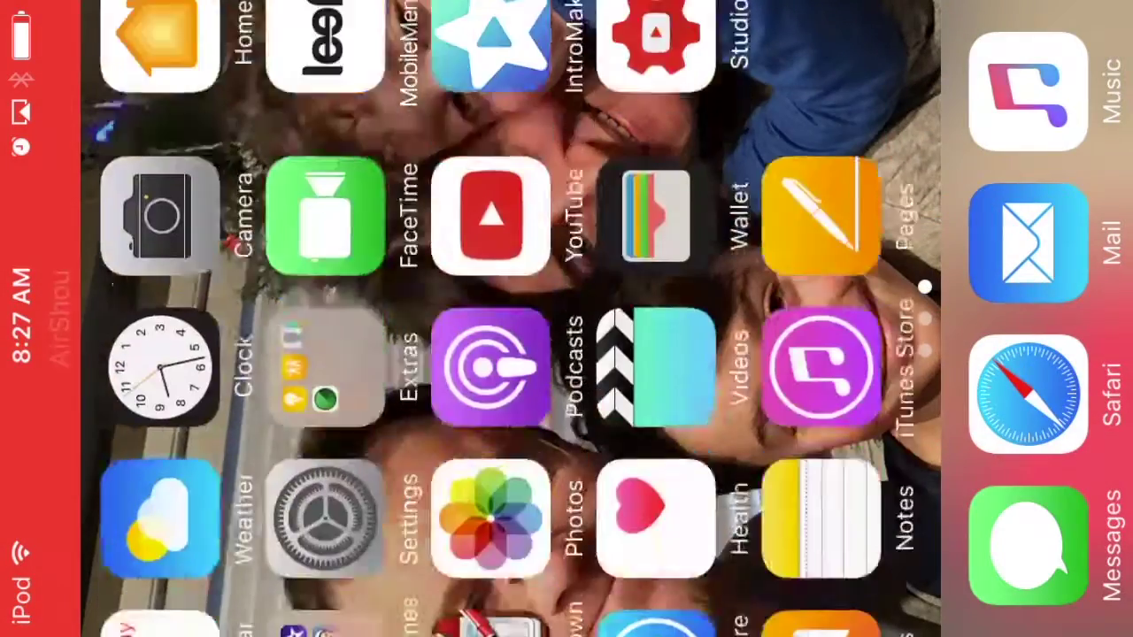
scroll(522, 319, up, 5)
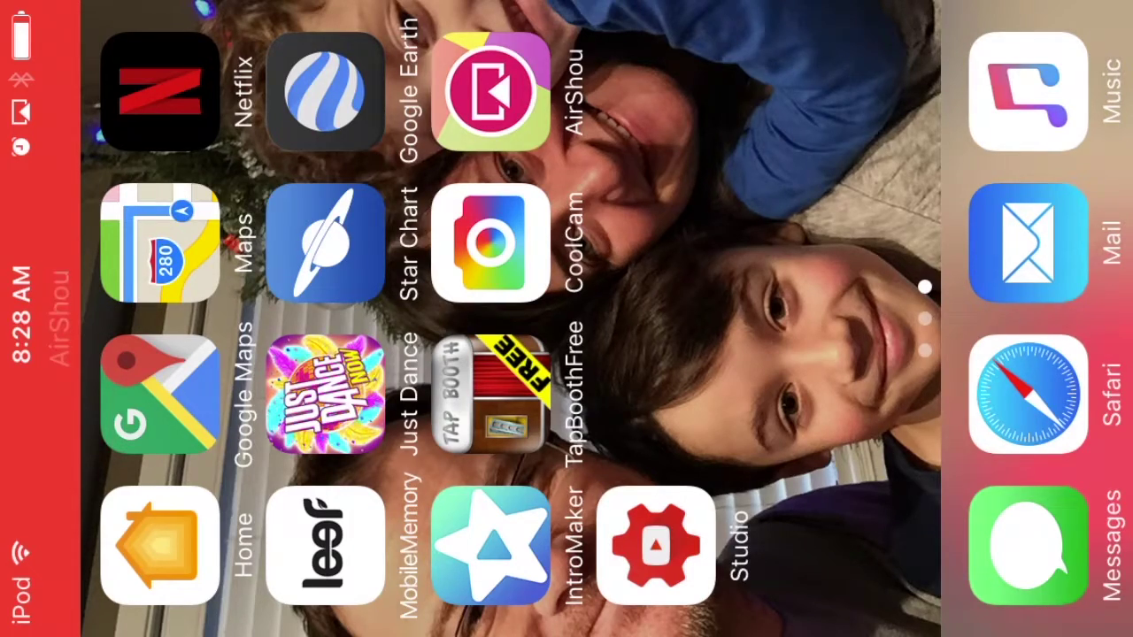
Swipe to the Camera and Settings page, back to AirShou, then open and dismiss Spotlight.
drag(566, 487, 566, 177)
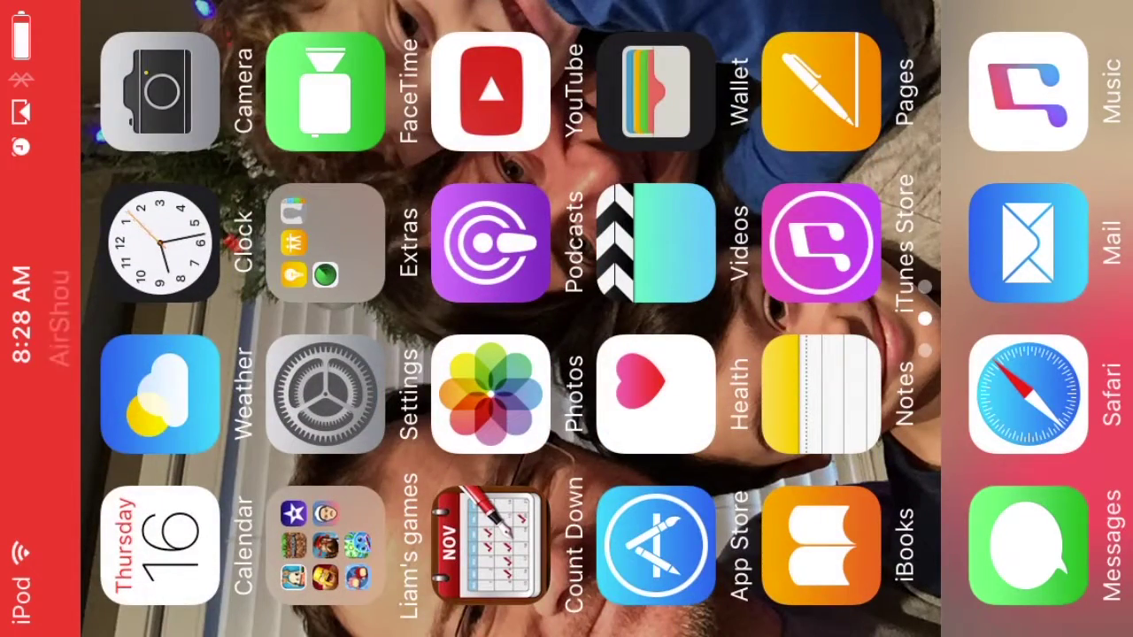
drag(567, 177, 566, 487)
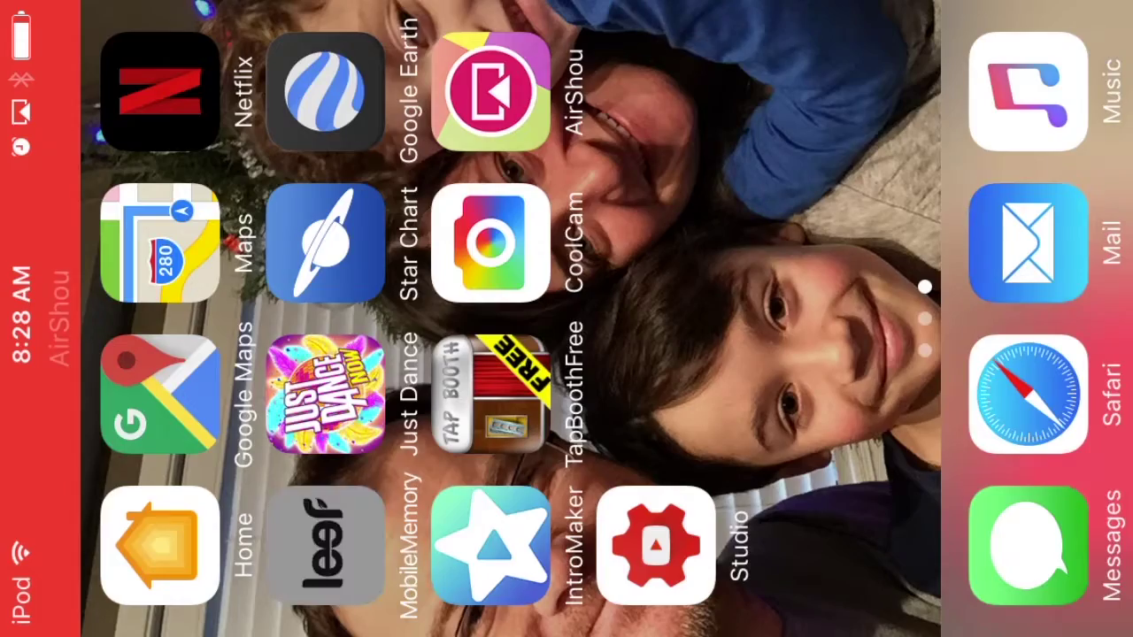
drag(325, 546, 575, 546)
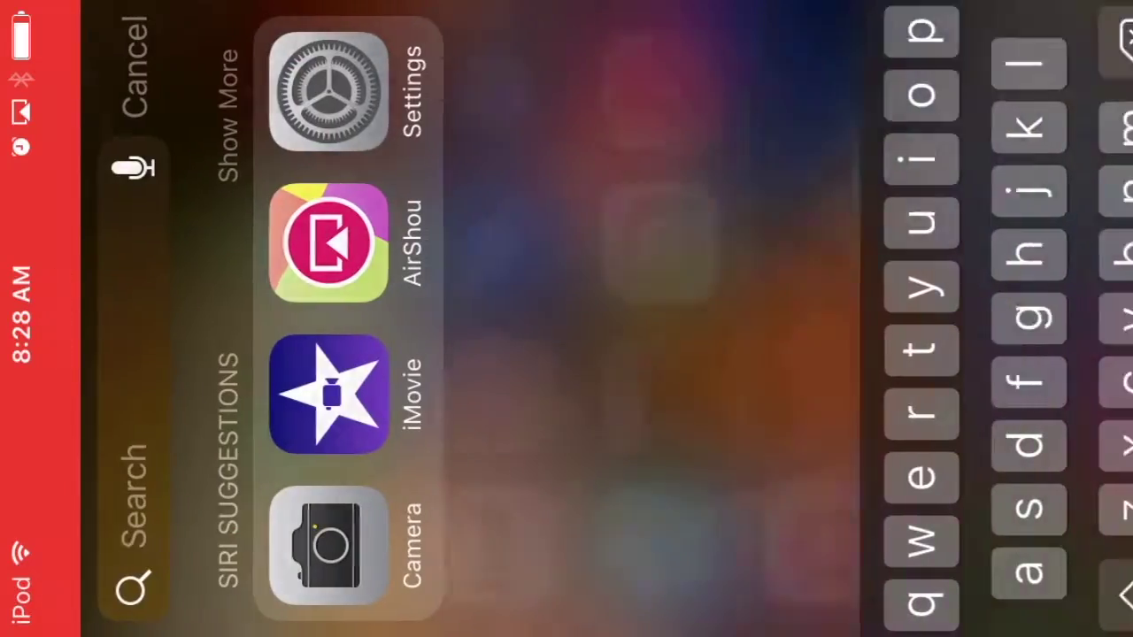
drag(575, 354, 265, 354)
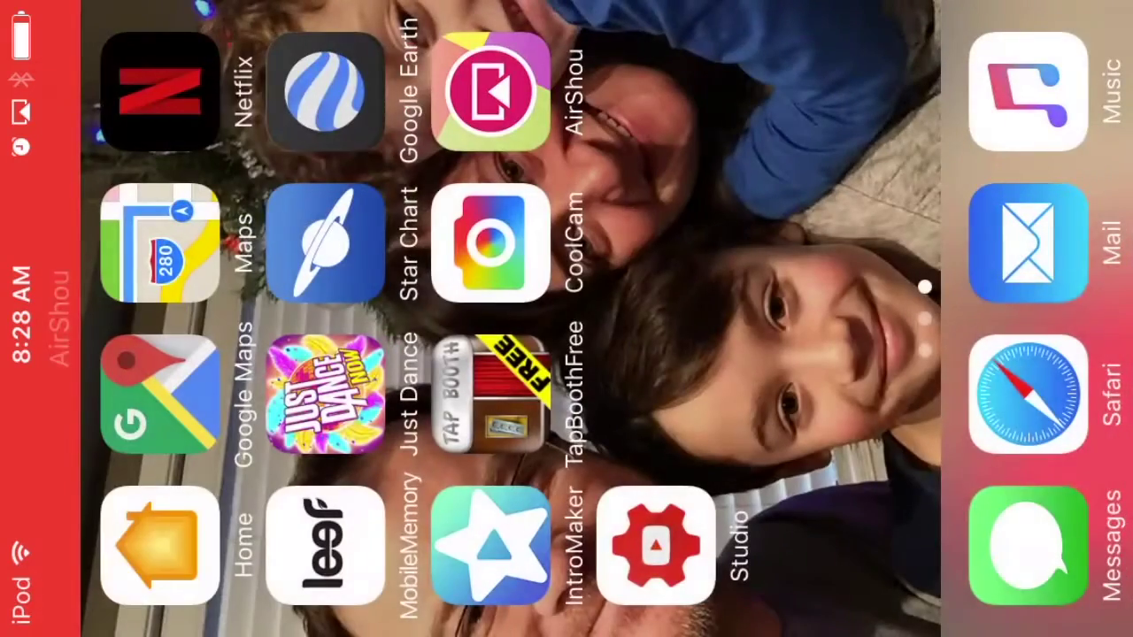